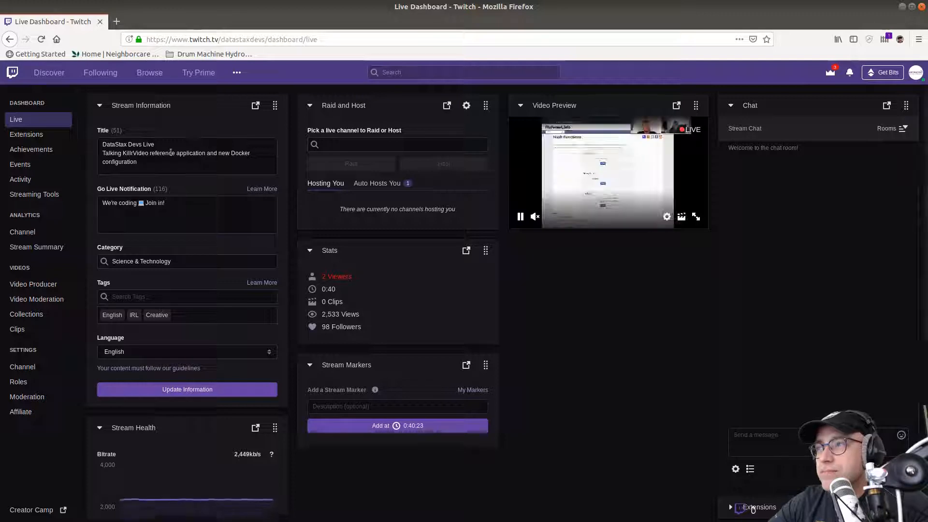
# - Open the channel's Video Producer to list its past broadcasts
pyautogui.click(188, 171)
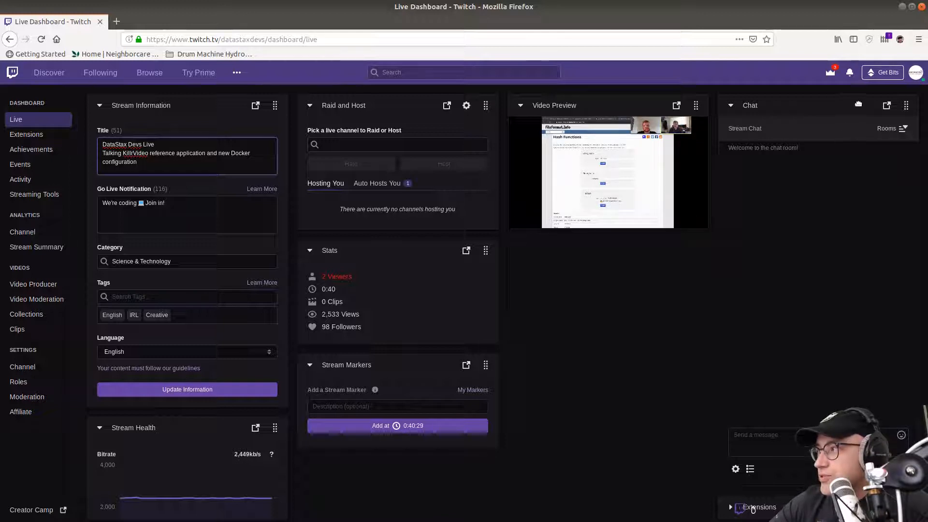
pyautogui.click(916, 73)
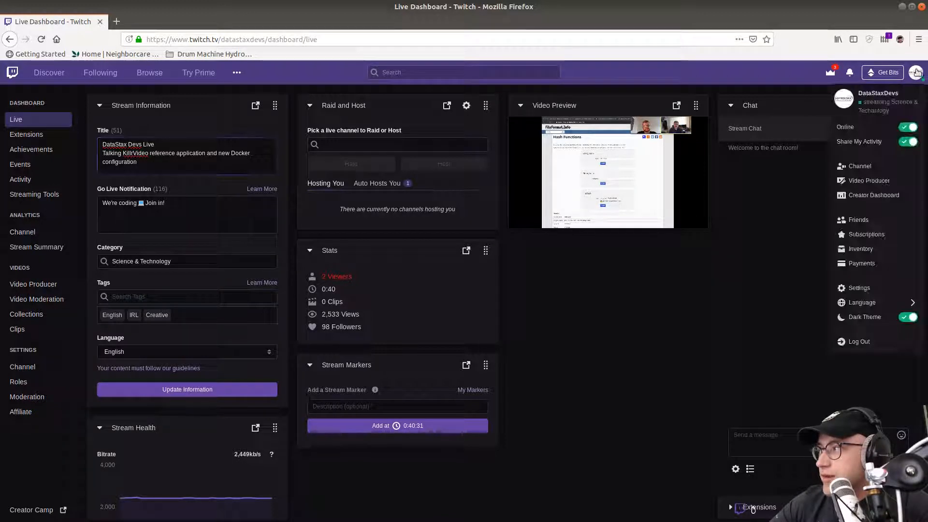
pyautogui.click(858, 181)
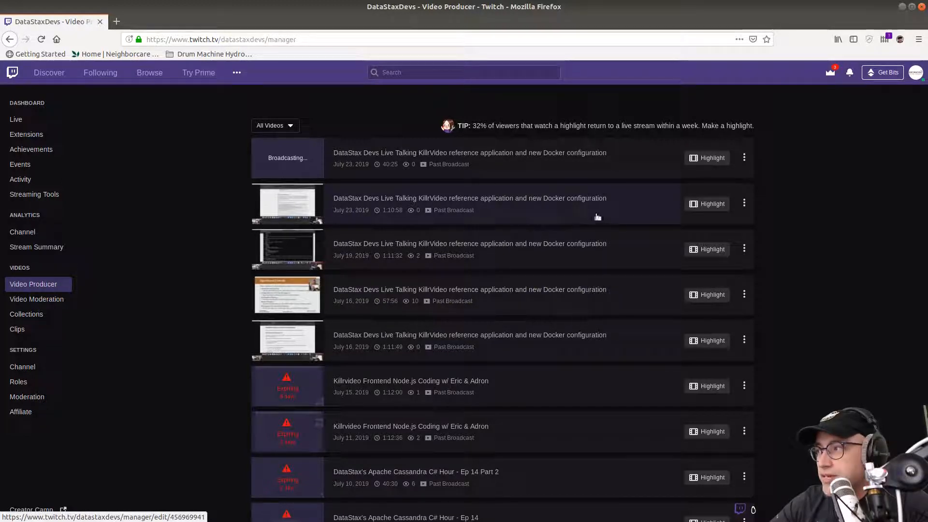
# - Review the management options and editable details of the July 23, 2019 past broadcast lasting 1:10:58, and close them
pyautogui.click(745, 203)
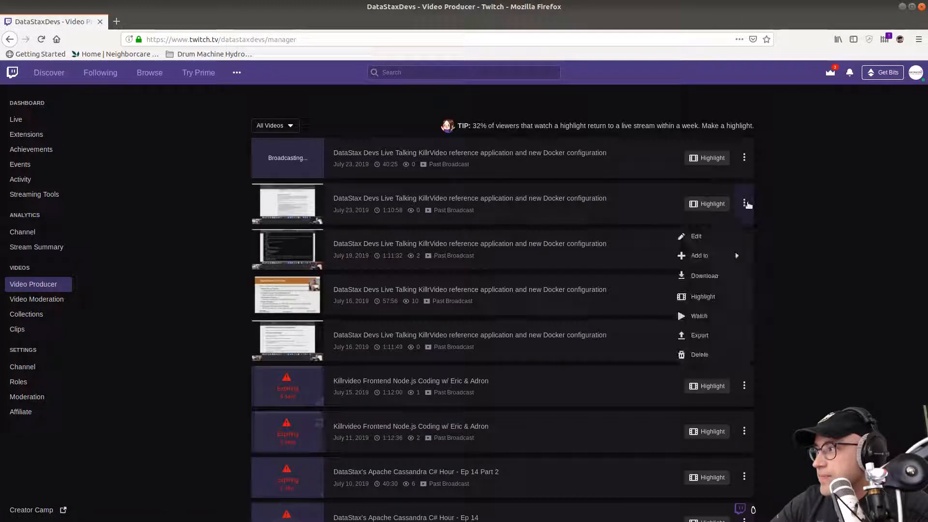
pyautogui.click(736, 255)
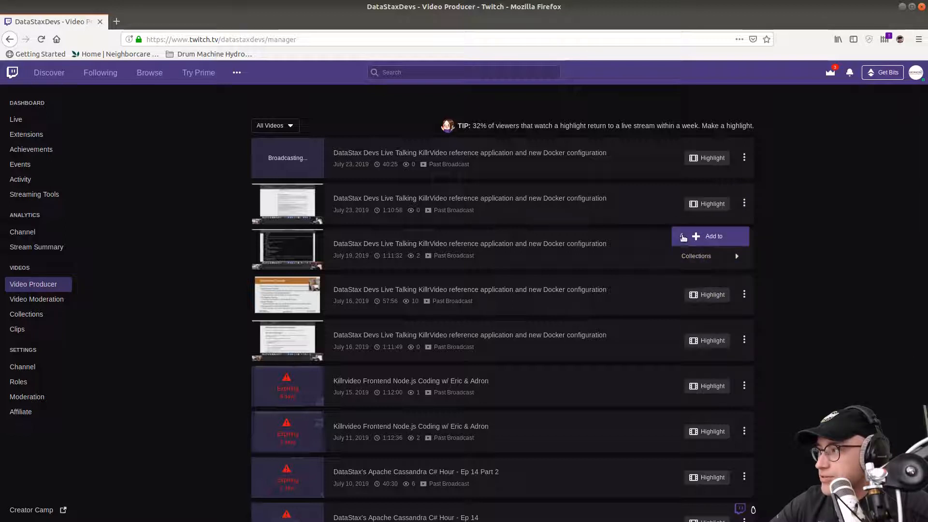
pyautogui.click(682, 236)
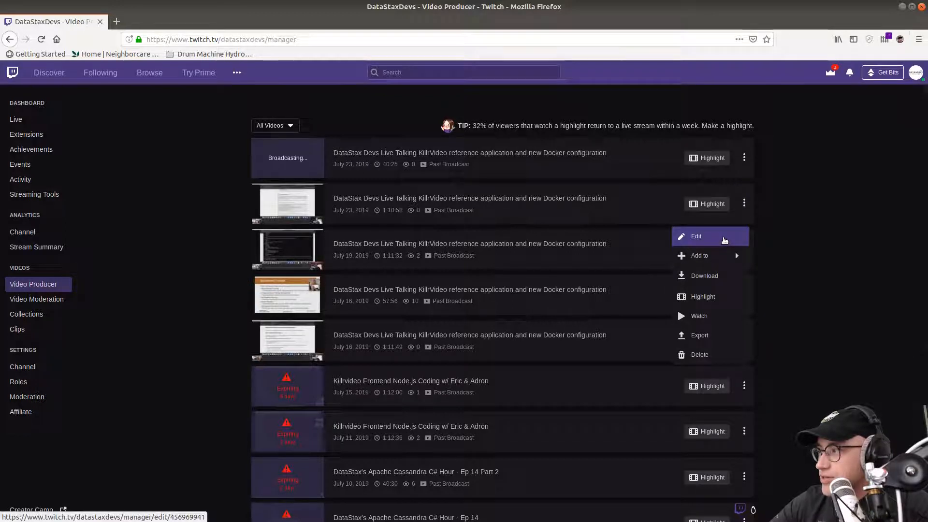
pyautogui.click(724, 240)
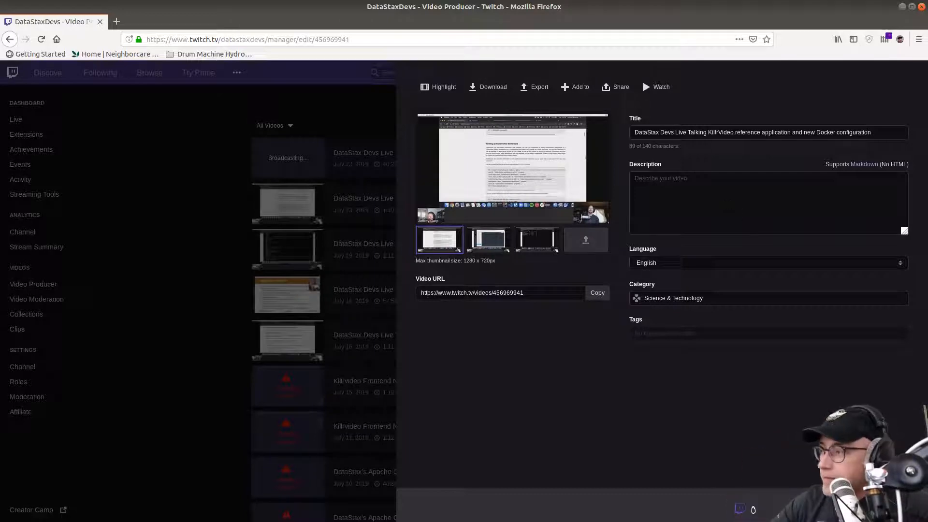
pyautogui.press('Escape')
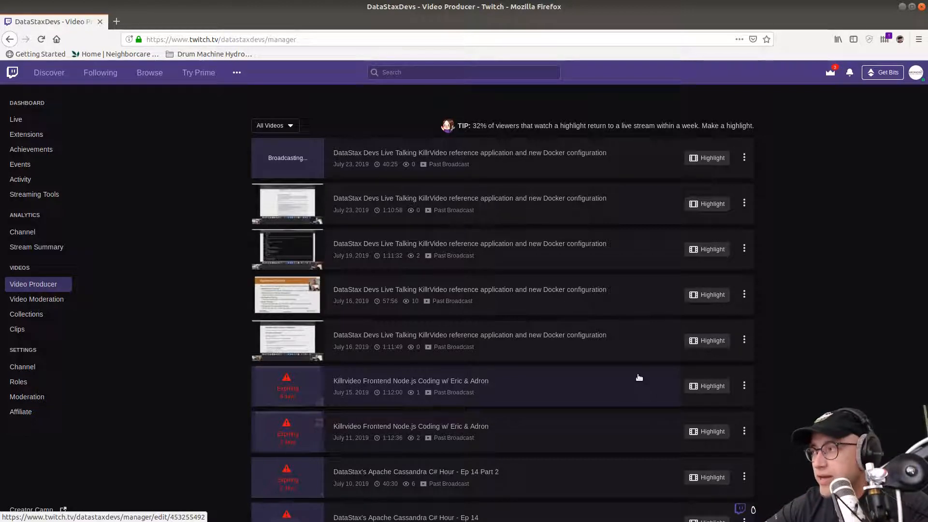
# - Set up a YouTube export of the 1:10:58 broadcast, titled "DataStax Awesome Video!" with the description "This cool description."
pyautogui.click(744, 205)
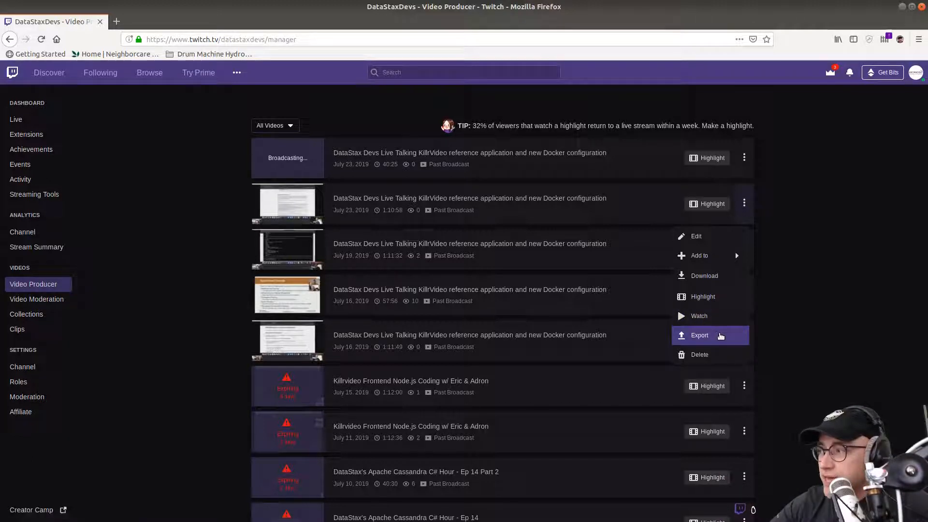
pyautogui.click(711, 334)
pyautogui.click(497, 263)
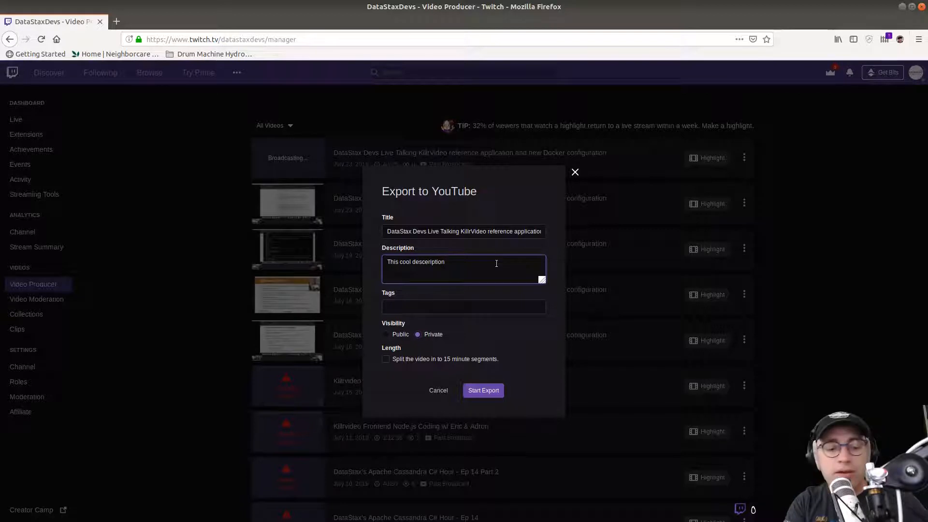
pyautogui.hotkey('shift', 'Tab')
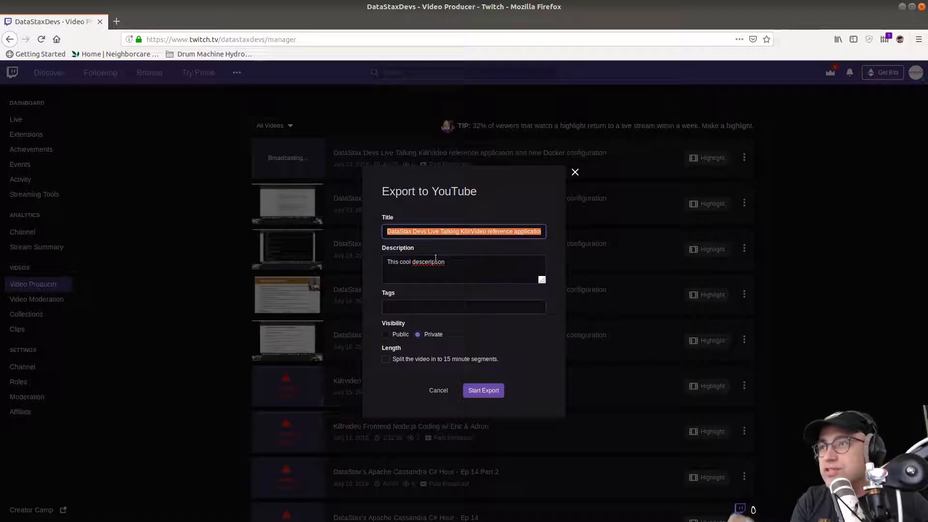
pyautogui.write('DataSt')
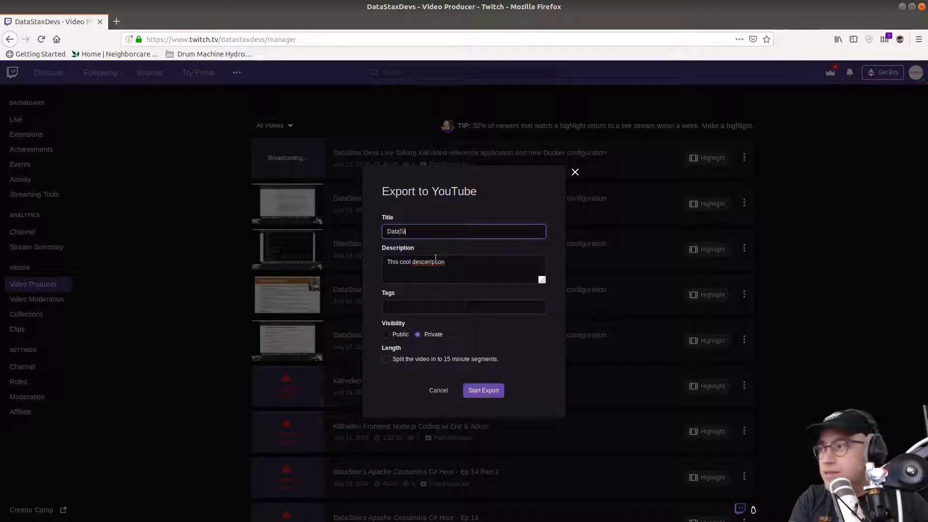
pyautogui.write('ax Awesome Video')
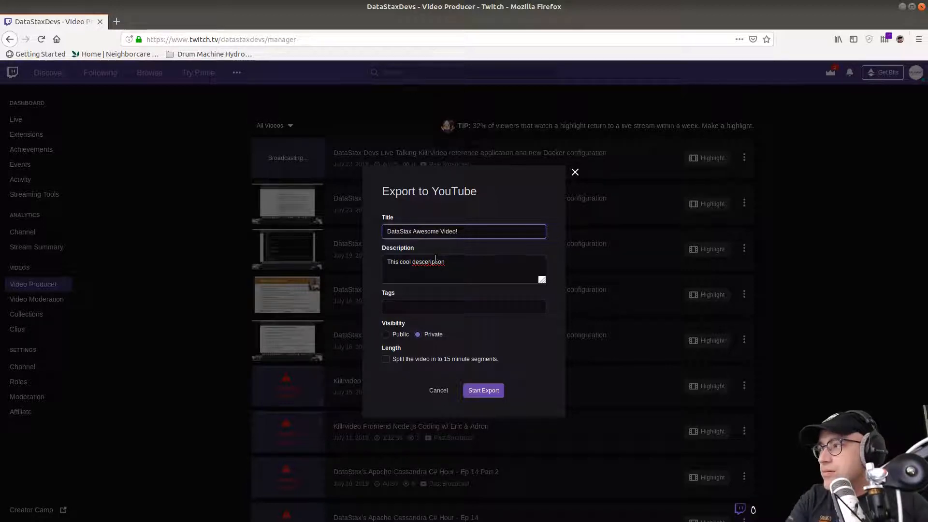
pyautogui.doubleClick(430, 264)
pyautogui.write('desc')
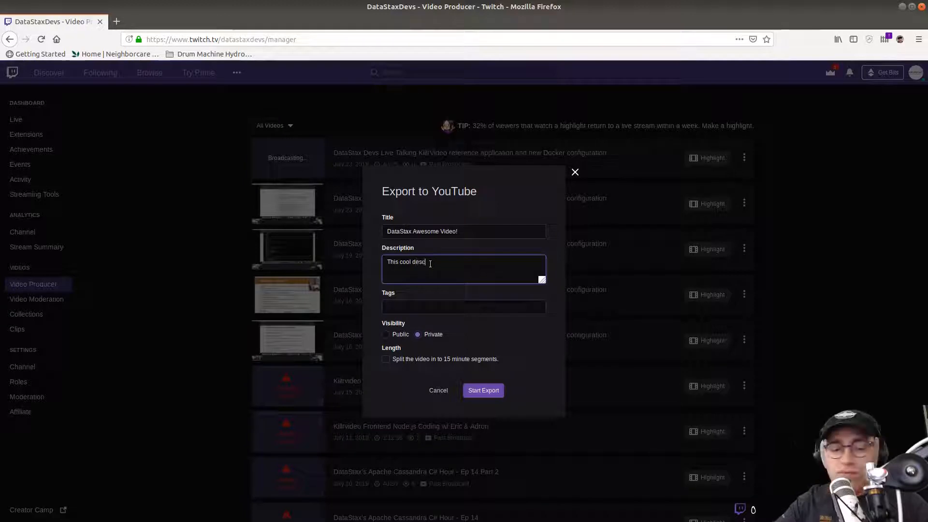
pyautogui.write('ription.')
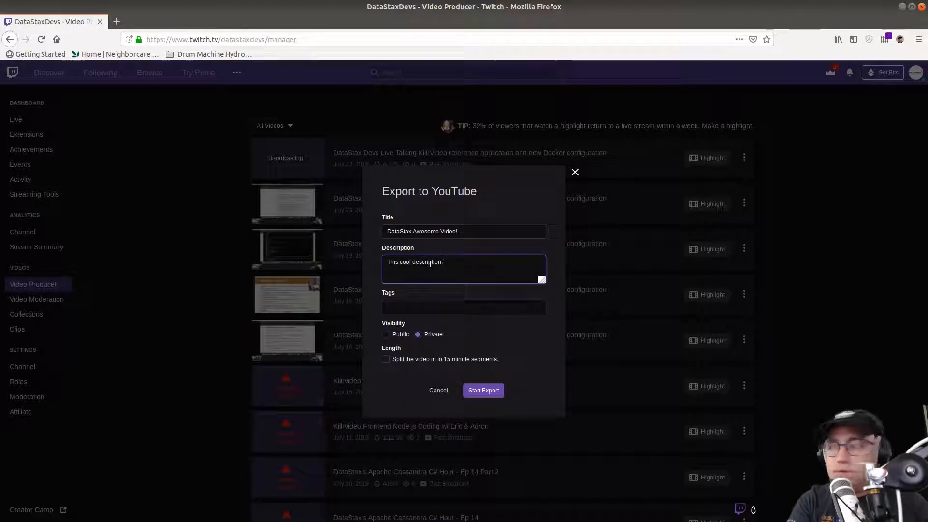
# - Tag the export "csharp, go,golang,database,distributed database" and start exporting the video to YouTube
pyautogui.click(419, 305)
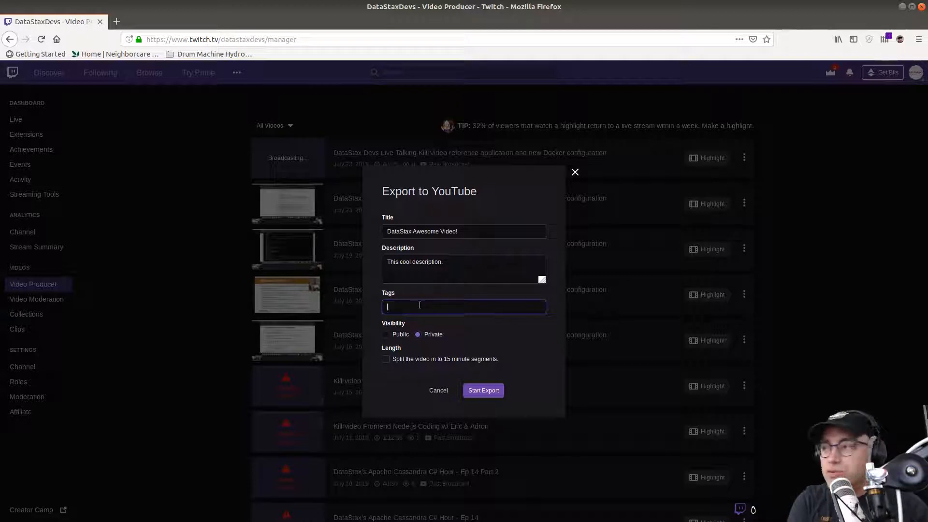
pyautogui.write('p, g')
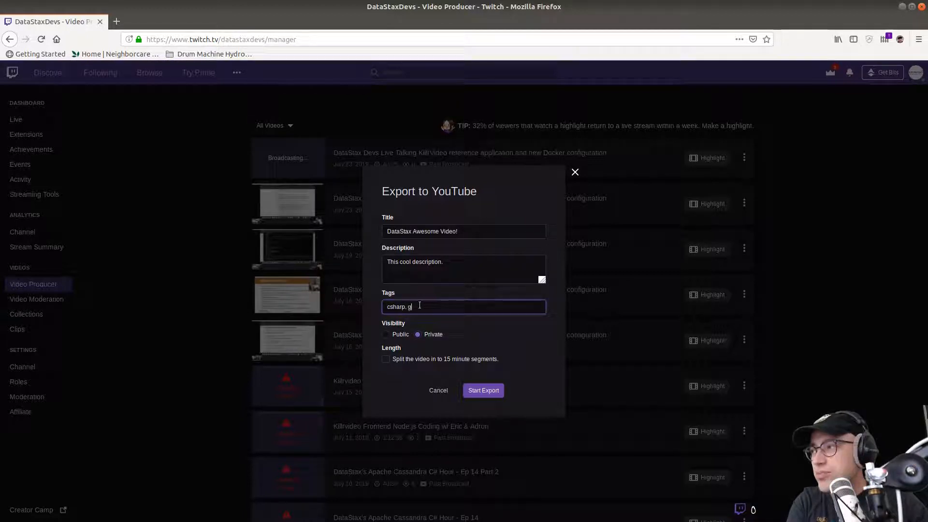
pyautogui.write('o, golang,da')
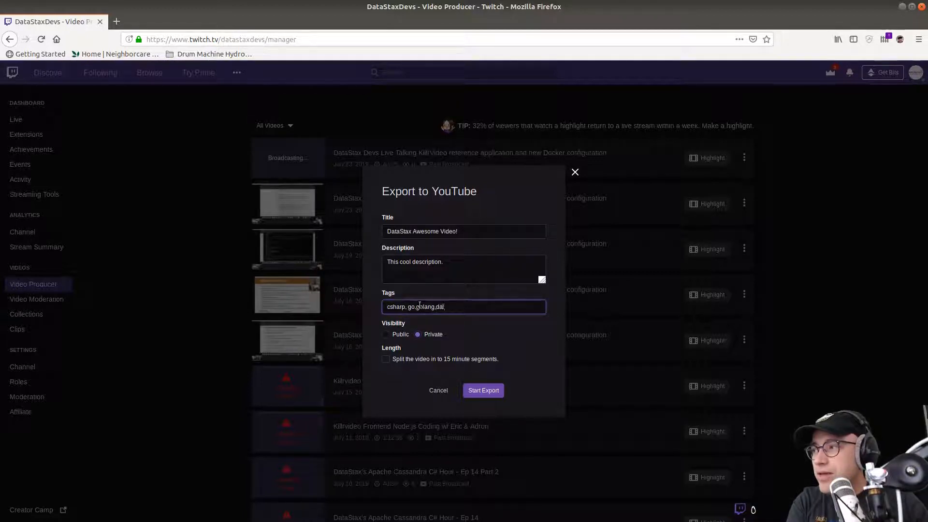
pyautogui.write('tabase,distribu')
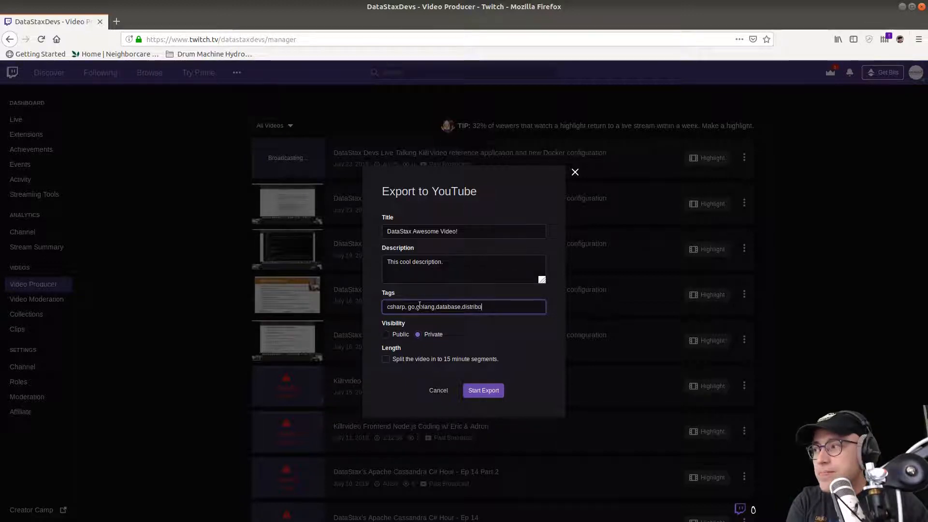
pyautogui.write('tedadatabase')
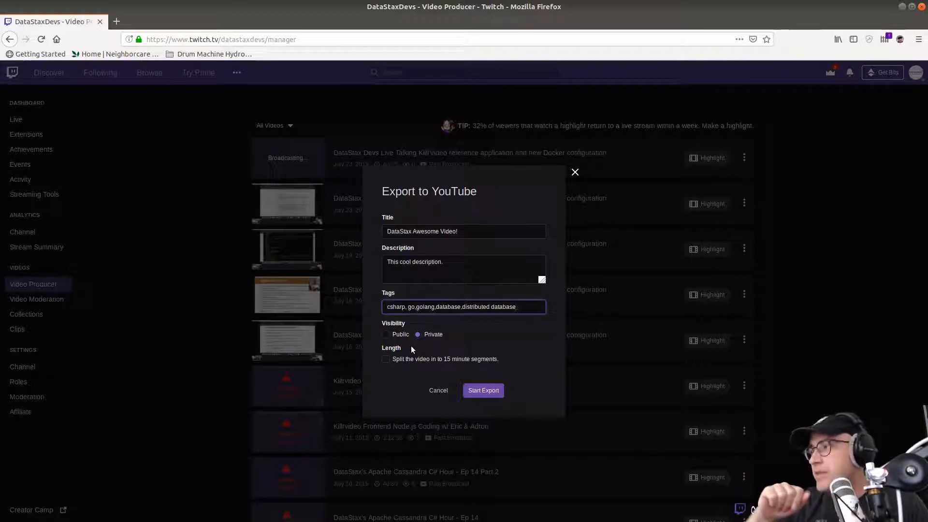
pyautogui.moveTo(394, 361)
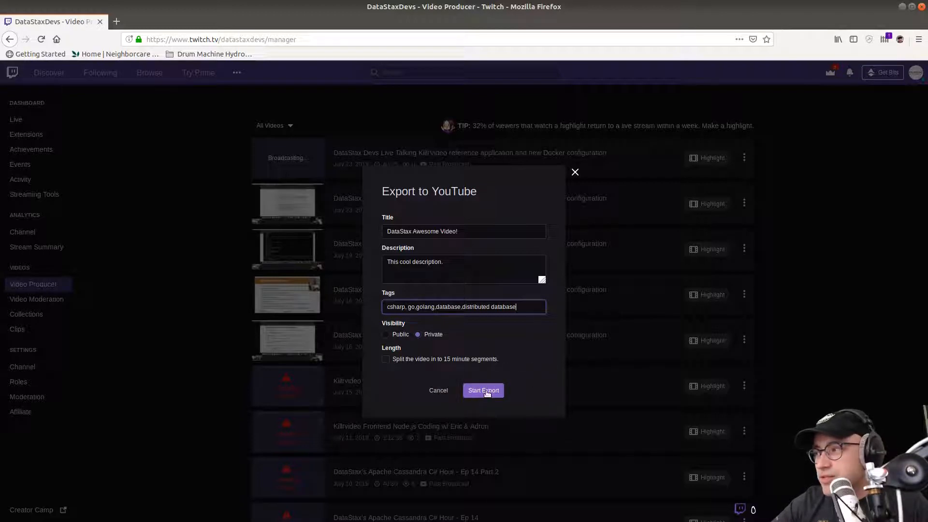
pyautogui.click(488, 393)
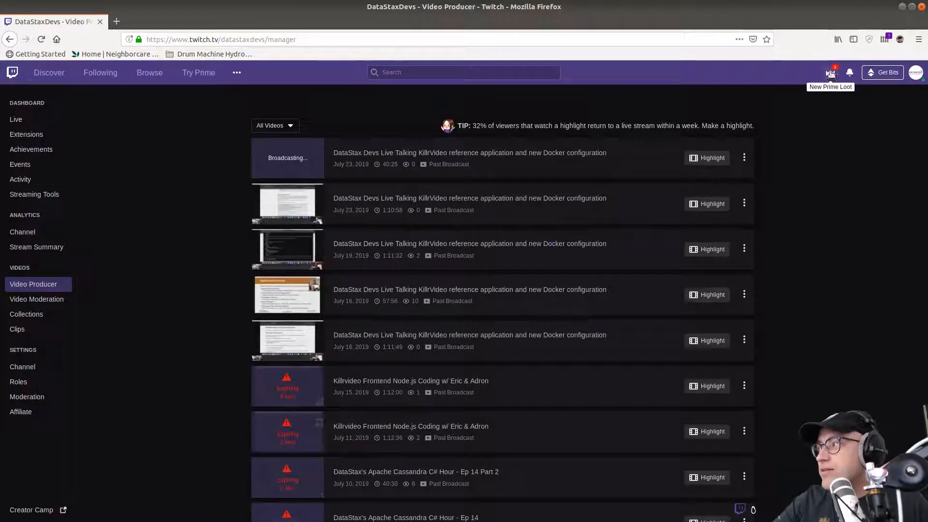
# - Check the channel notifications and look over the edit page of the 1:10:58 broadcast, closing both
pyautogui.click(849, 73)
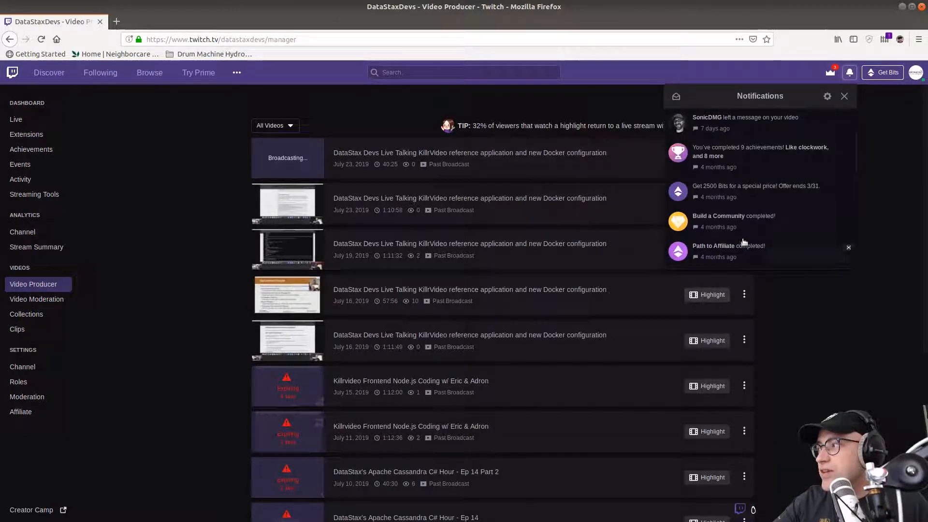
pyautogui.click(806, 317)
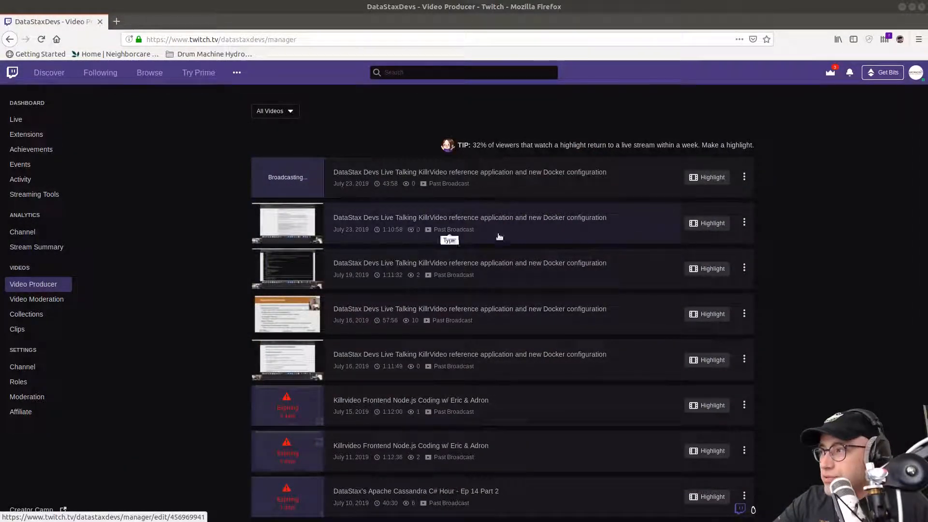
pyautogui.click(745, 224)
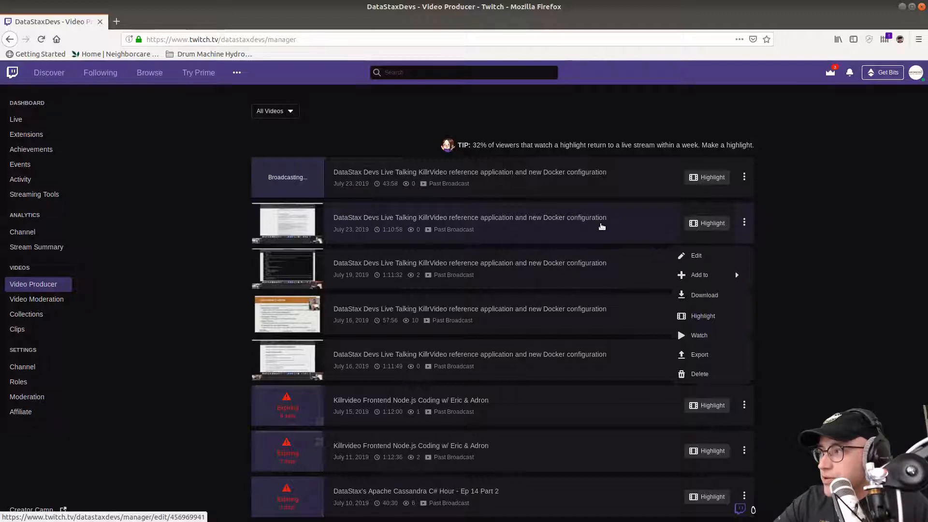
pyautogui.click(600, 225)
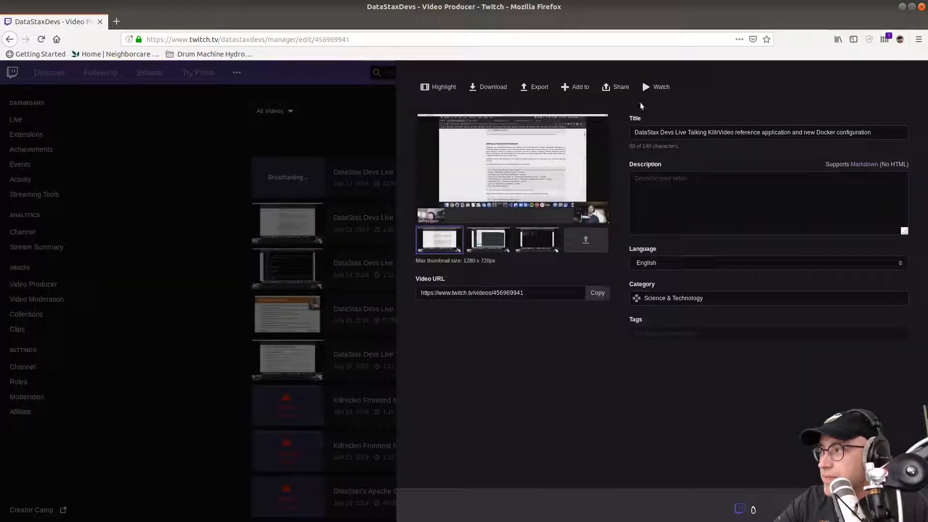
pyautogui.click(208, 229)
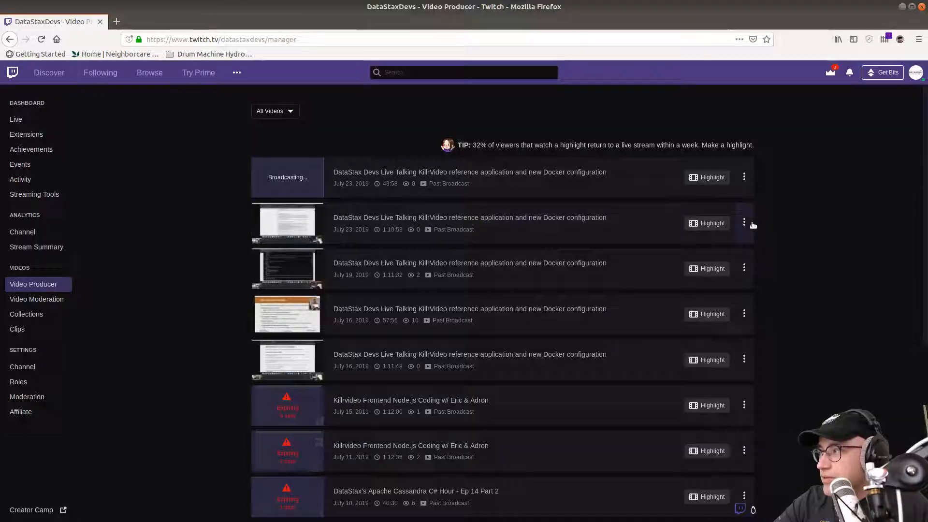
# - Open the 1:10:58 broadcast for watching and skip the playback to about the 15-minute mark
pyautogui.click(752, 224)
pyautogui.click(720, 335)
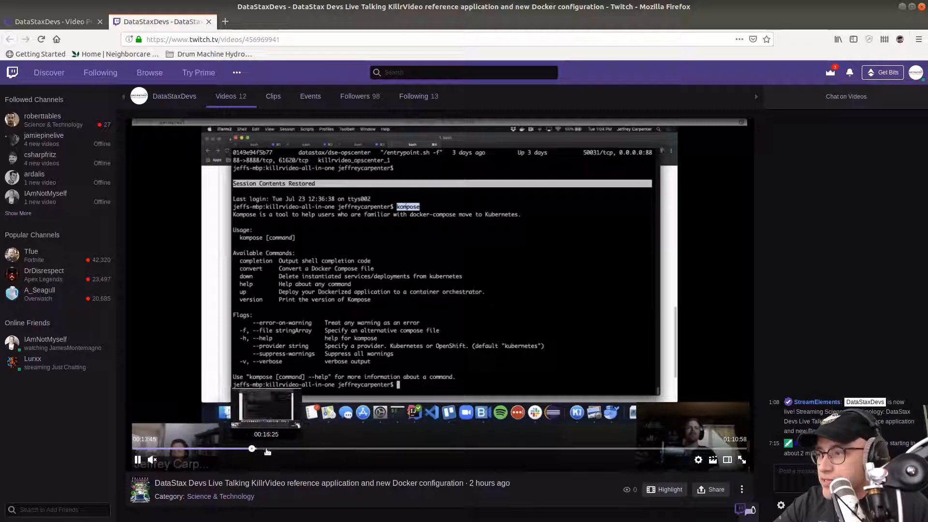
pyautogui.click(261, 448)
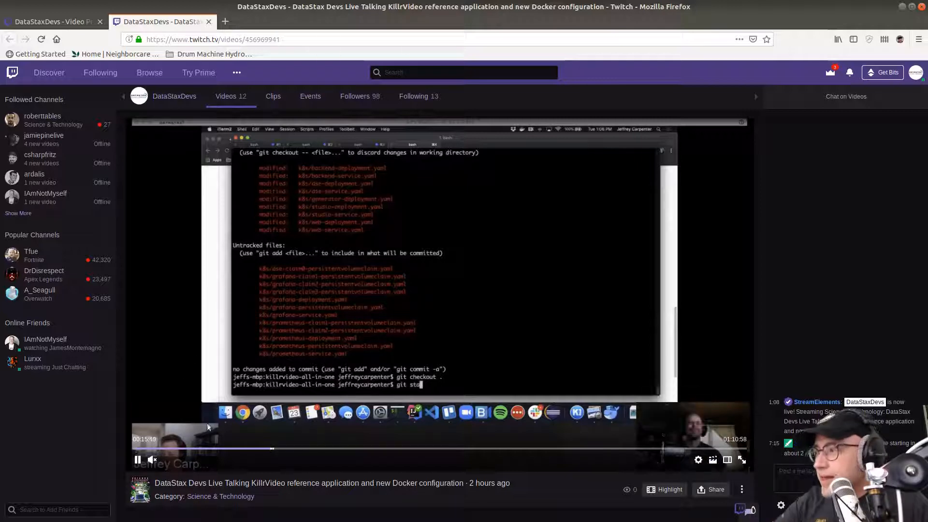
# - Create a clip from the current playback point, trimming its start to just after 00:30 and its end to 01:18, ready for a title
pyautogui.click(713, 460)
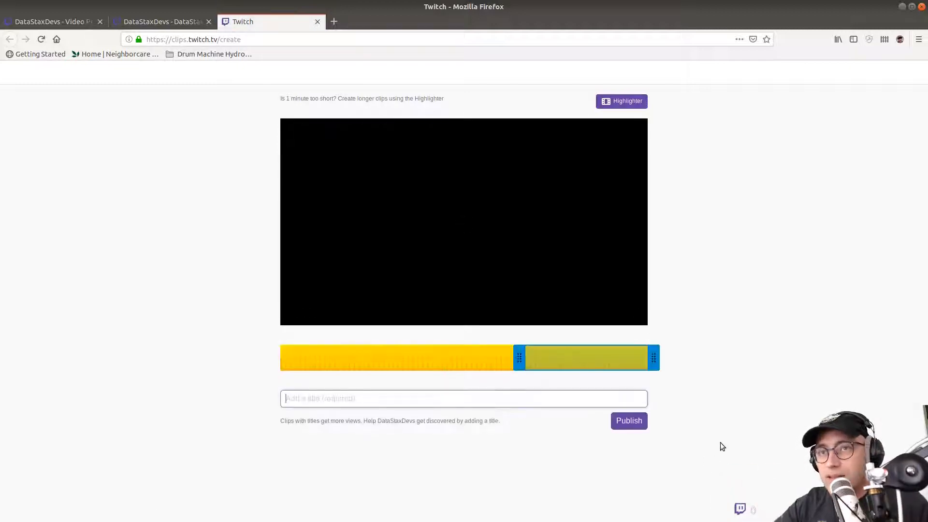
pyautogui.moveTo(520, 362); pyautogui.dragTo(600, 355)
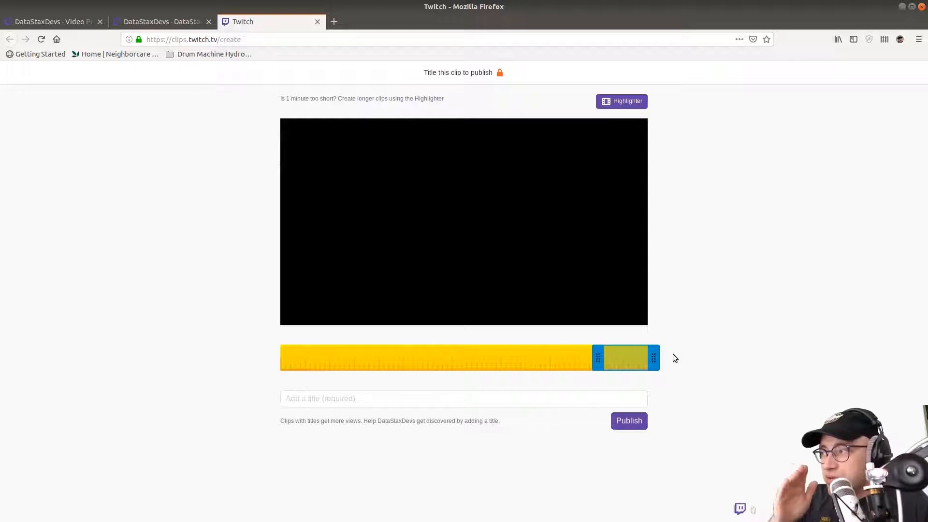
pyautogui.moveTo(596, 357); pyautogui.dragTo(315, 348)
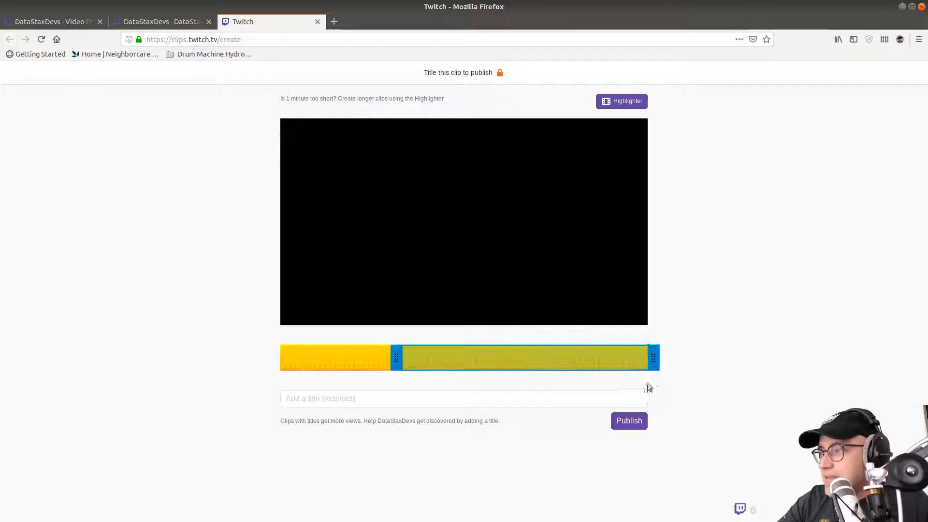
pyautogui.moveTo(652, 359); pyautogui.dragTo(626, 369)
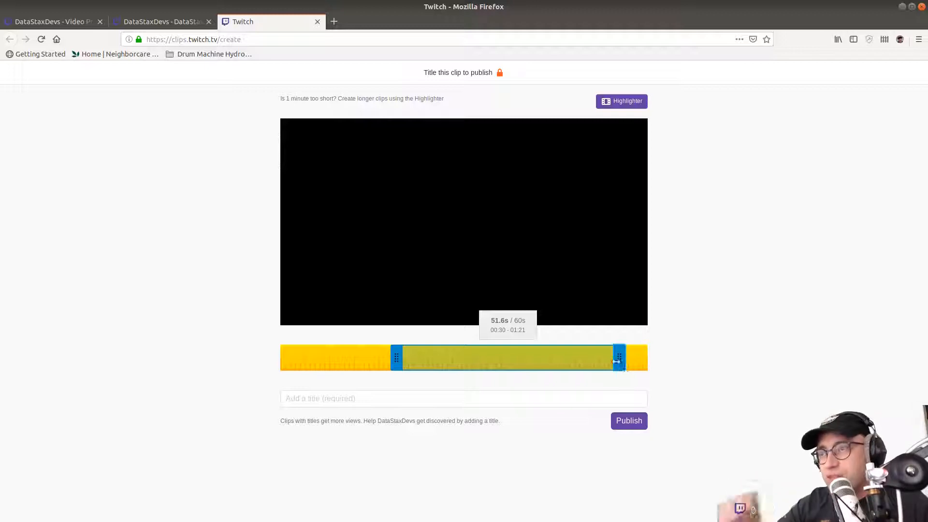
pyautogui.moveTo(622, 355); pyautogui.dragTo(605, 355)
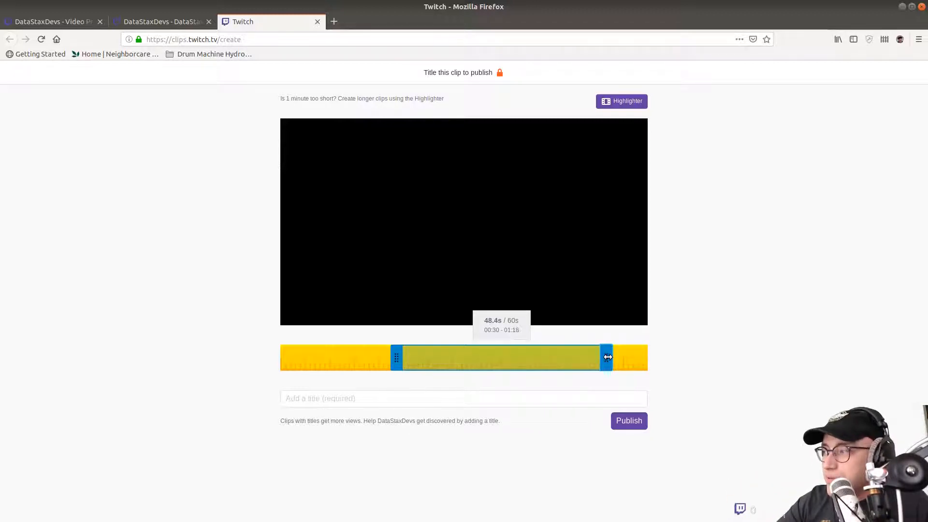
pyautogui.moveTo(397, 357)
pyautogui.mouseDown()
pyautogui.moveTo(314, 363)
pyautogui.moveTo(407, 360)
pyautogui.mouseUp()
pyautogui.click(414, 407)
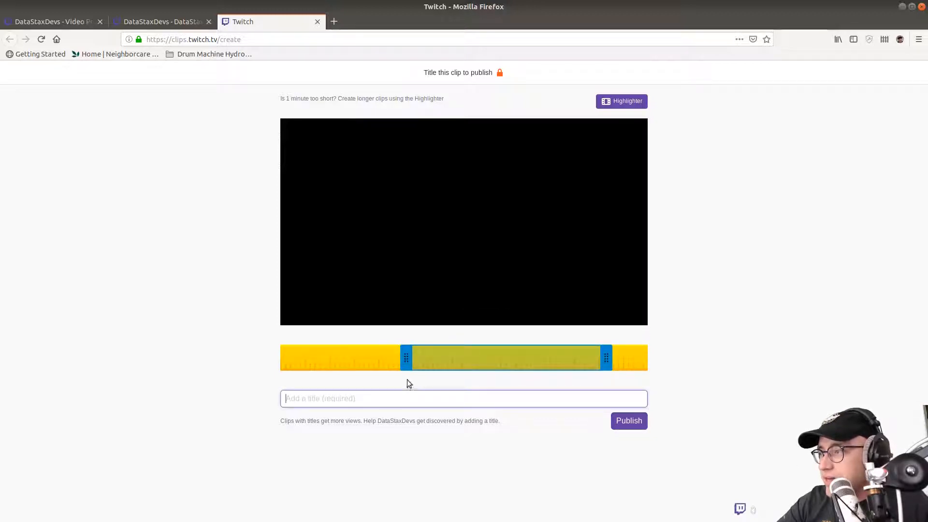
# - Title the clip "Something cool happened!" and publish it
pyautogui.write('Some')
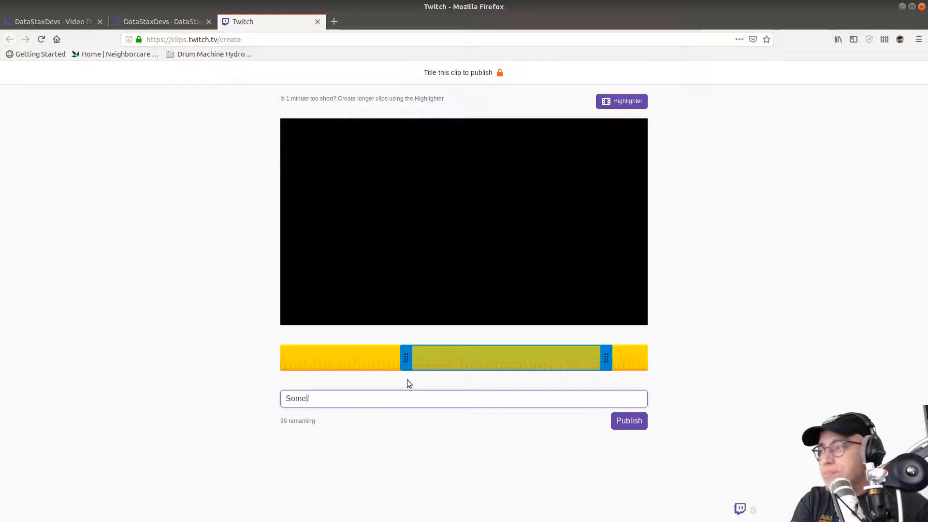
pyautogui.write('thing cool bappened!')
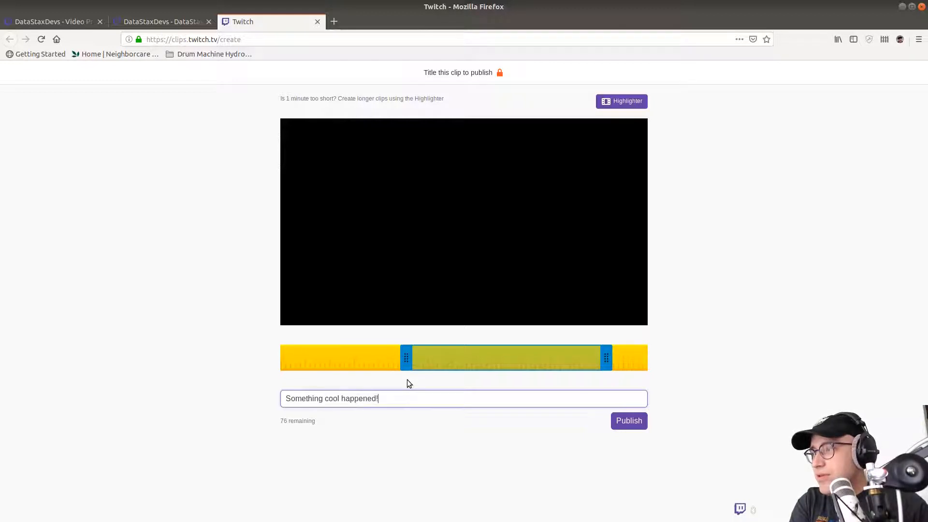
pyautogui.click(636, 423)
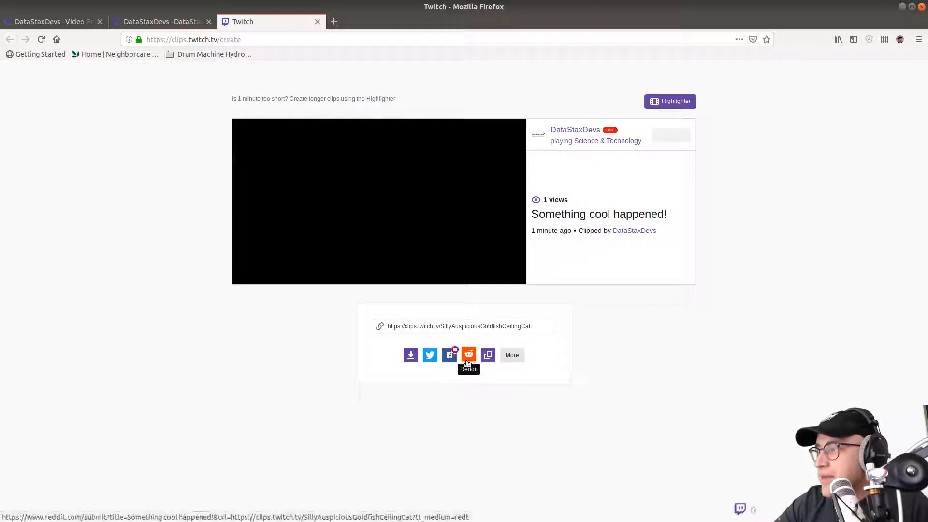
# - Preview sharing the published clip on Twitter, closing the share page without tweeting
pyautogui.moveTo(442, 362)
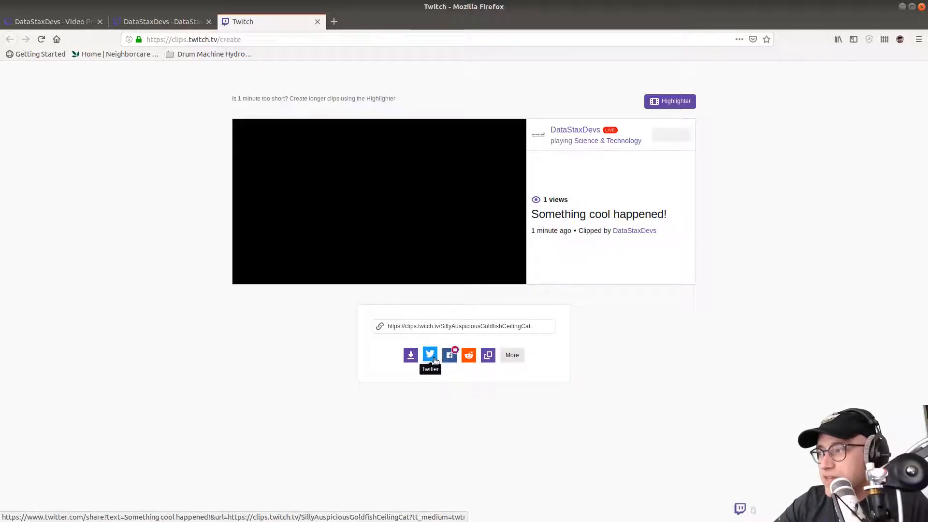
pyautogui.click(431, 356)
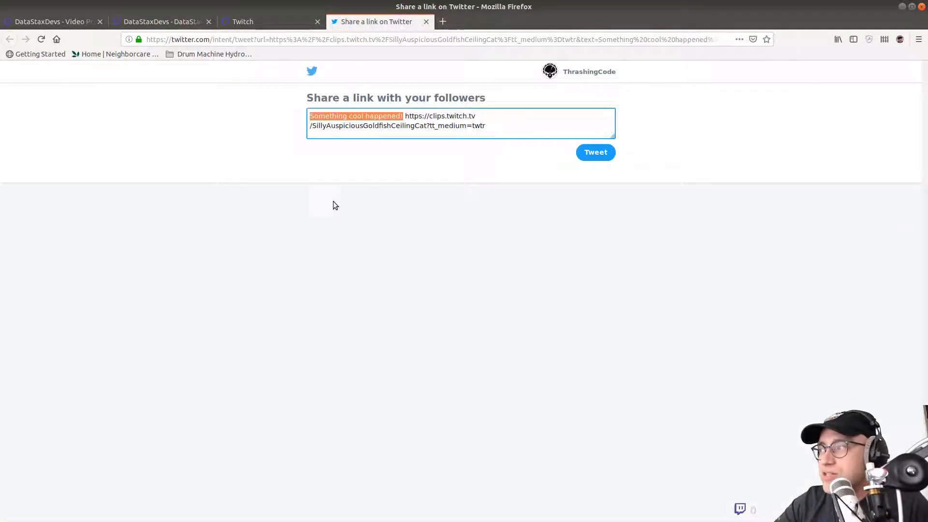
pyautogui.click(426, 21)
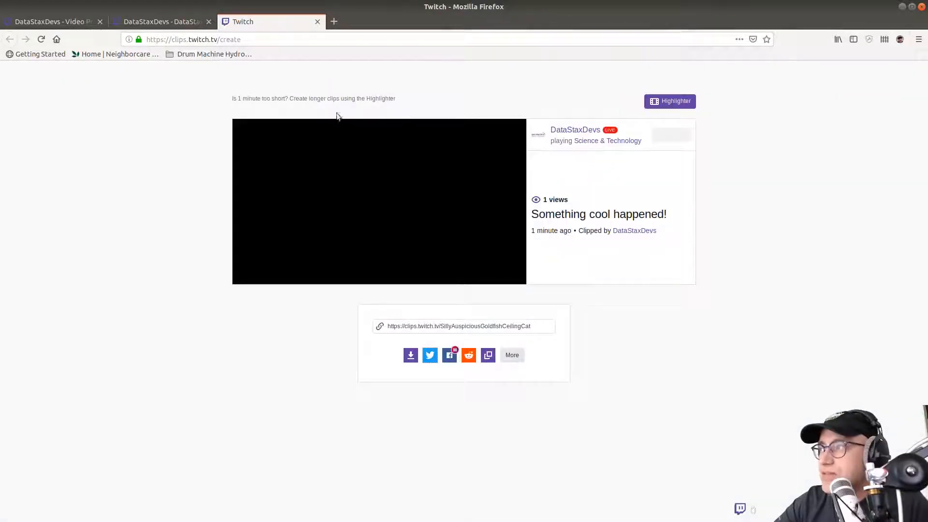